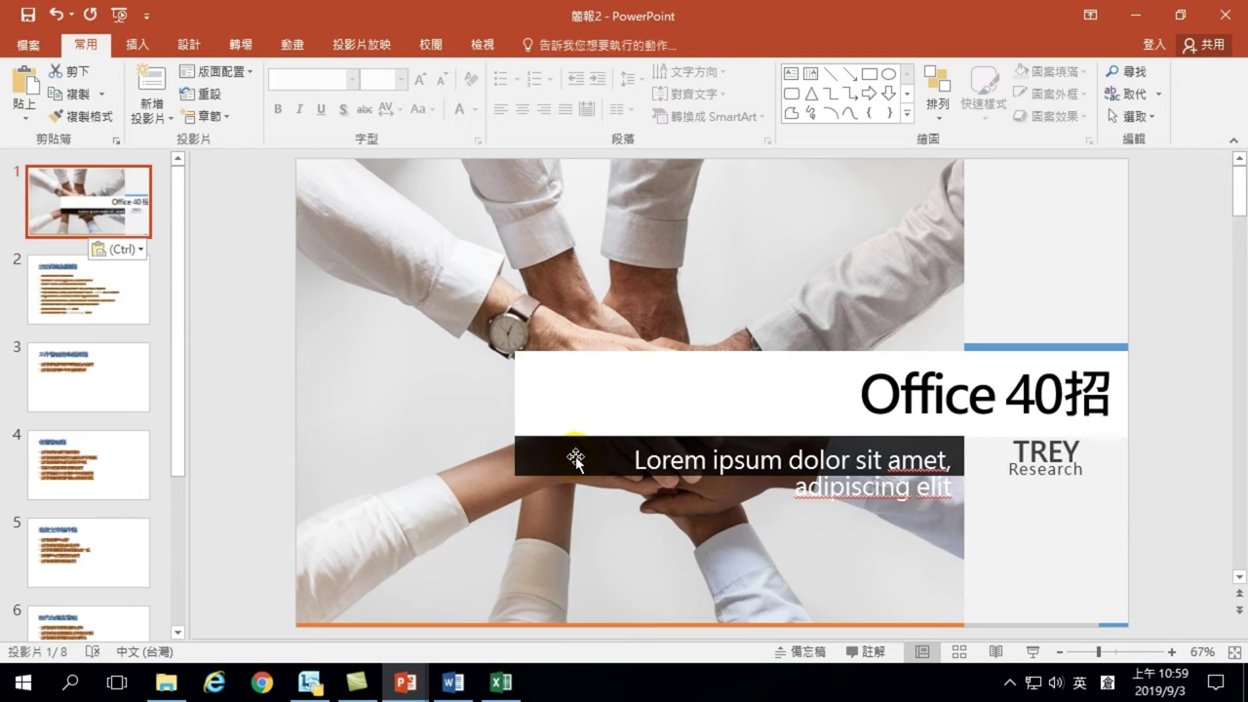
# Select the joined-hands photo on title slide 1 to show the Picture Tools Format tab
pyautogui.click(543, 283)
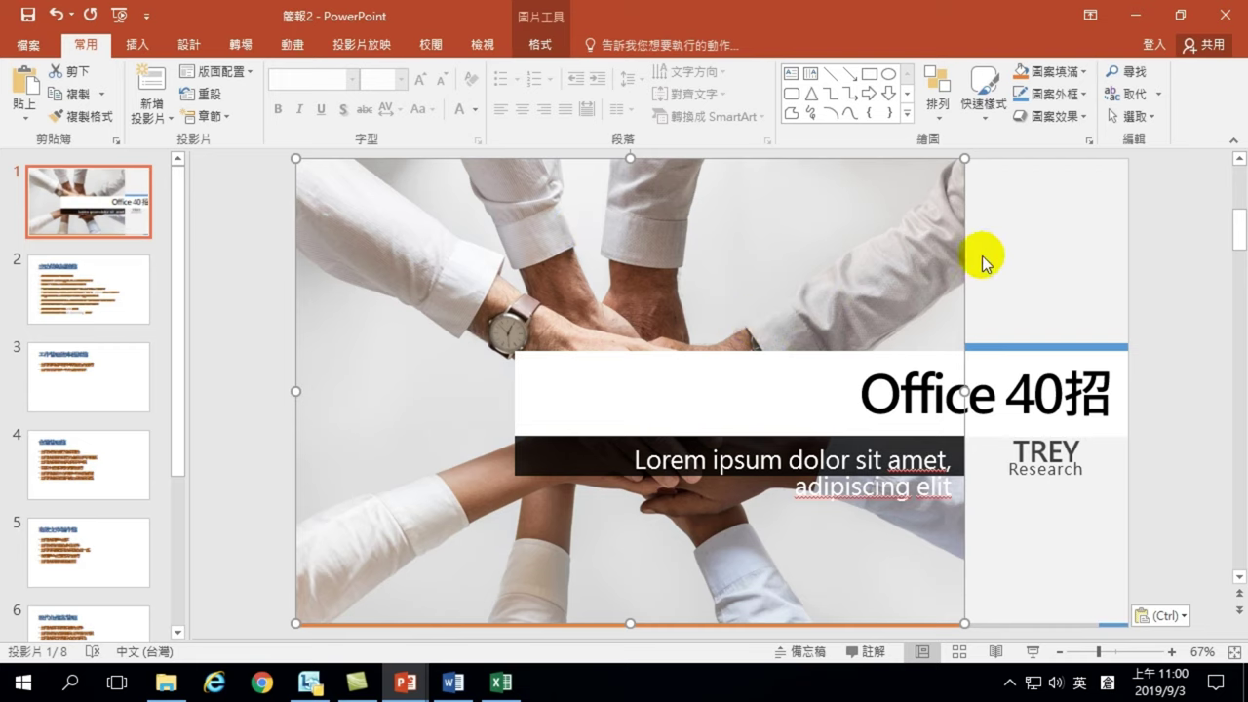
pyautogui.moveTo(965, 393); pyautogui.dragTo(1127, 392)
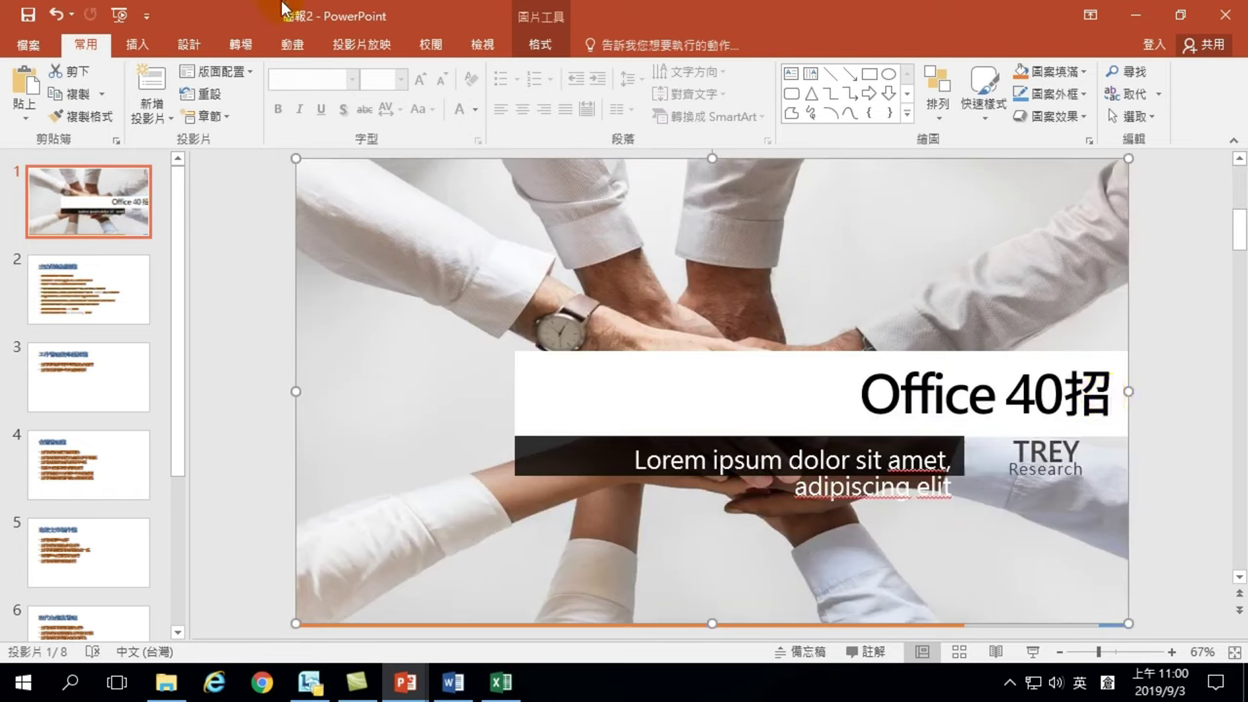
pyautogui.click(55, 13)
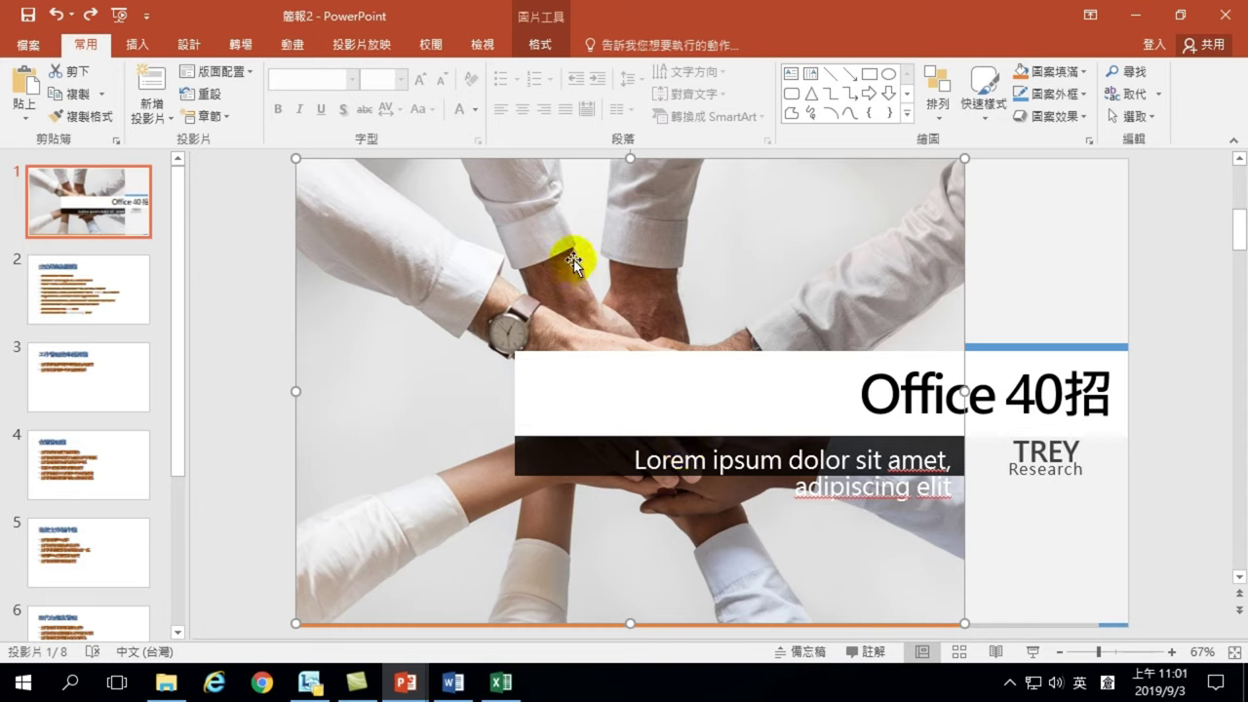
# Choose 變更圖片 (Change Picture) for the hands photo to open the Insert Pictures dialog
pyautogui.rightClick(473, 257)
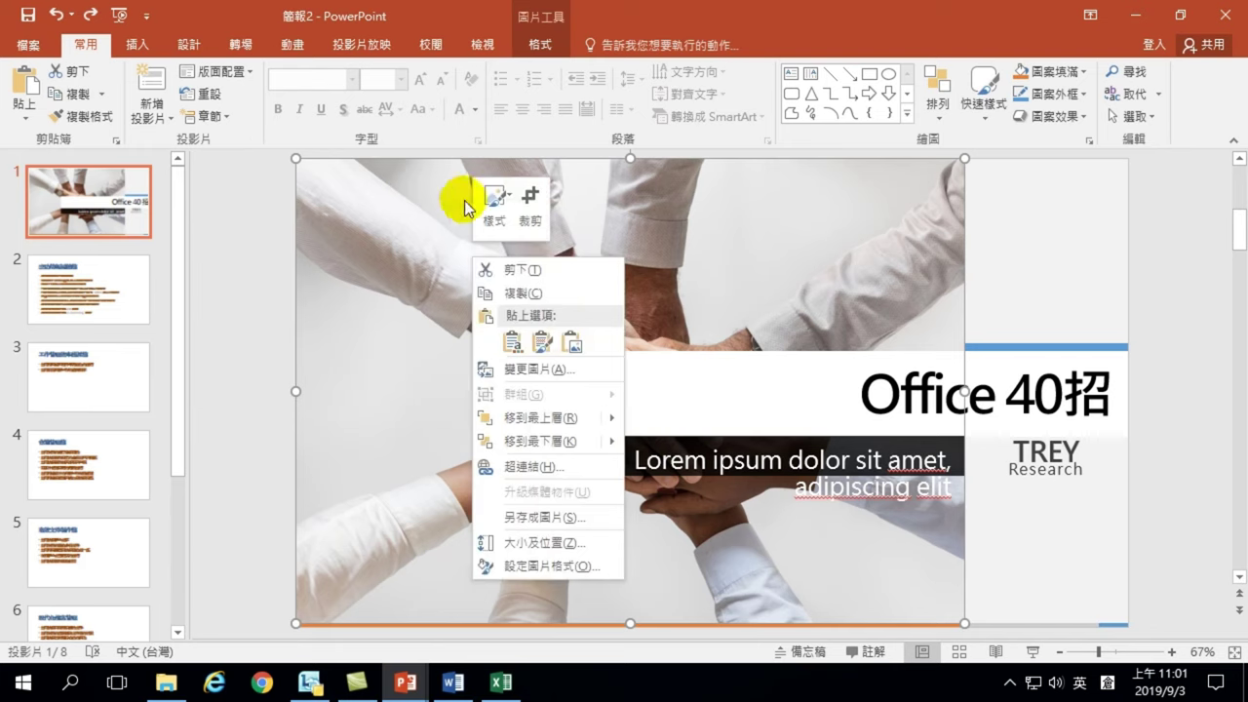
pyautogui.click(525, 371)
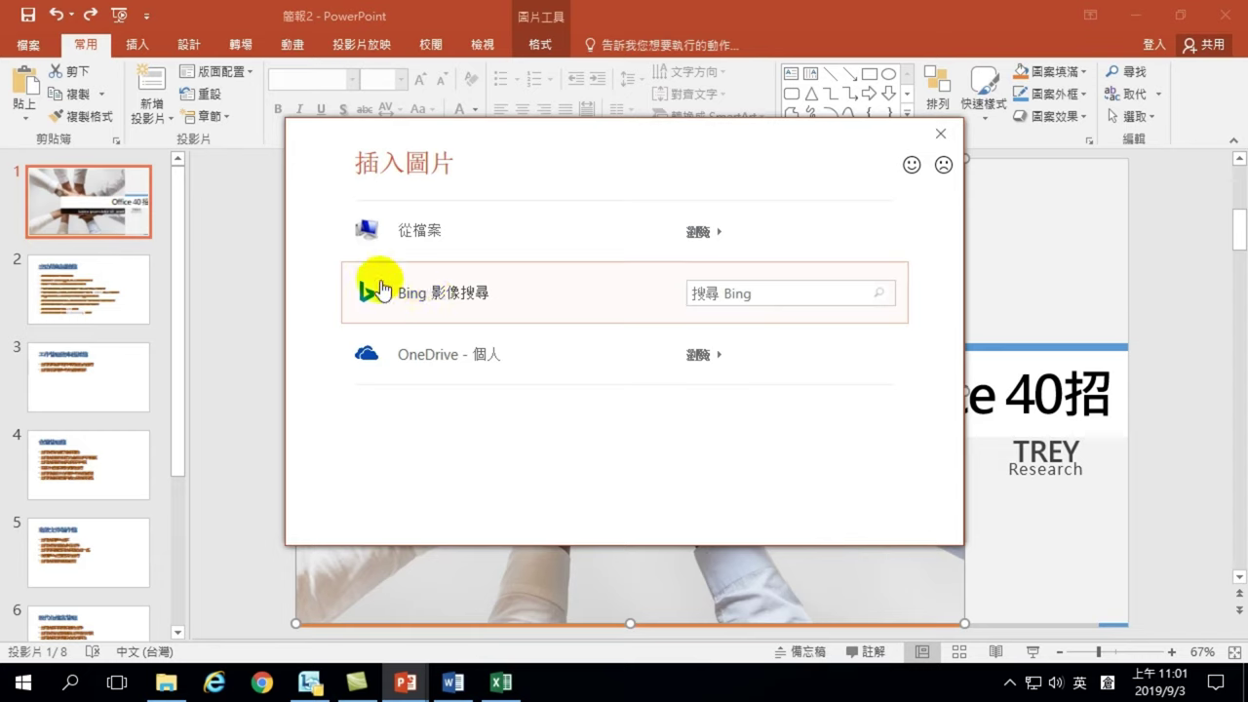
# Enter 科技 in the Bing 影像搜尋 search box as the search term
pyautogui.click(706, 289)
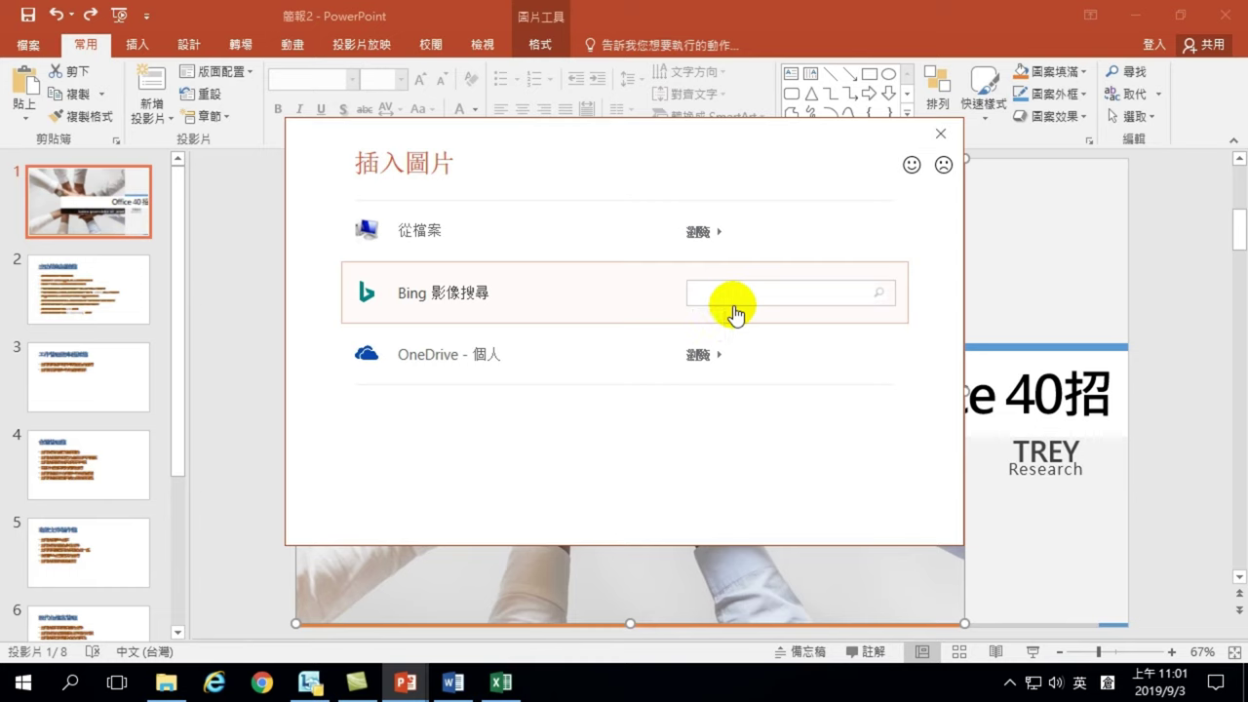
pyautogui.write('b')
pyautogui.press('BackSpace')
pyautogui.write('科技')
pyautogui.press('shift')
# Run the Bing search for 科技, browse the results and select the blue binary-code image
pyautogui.click(879, 291)
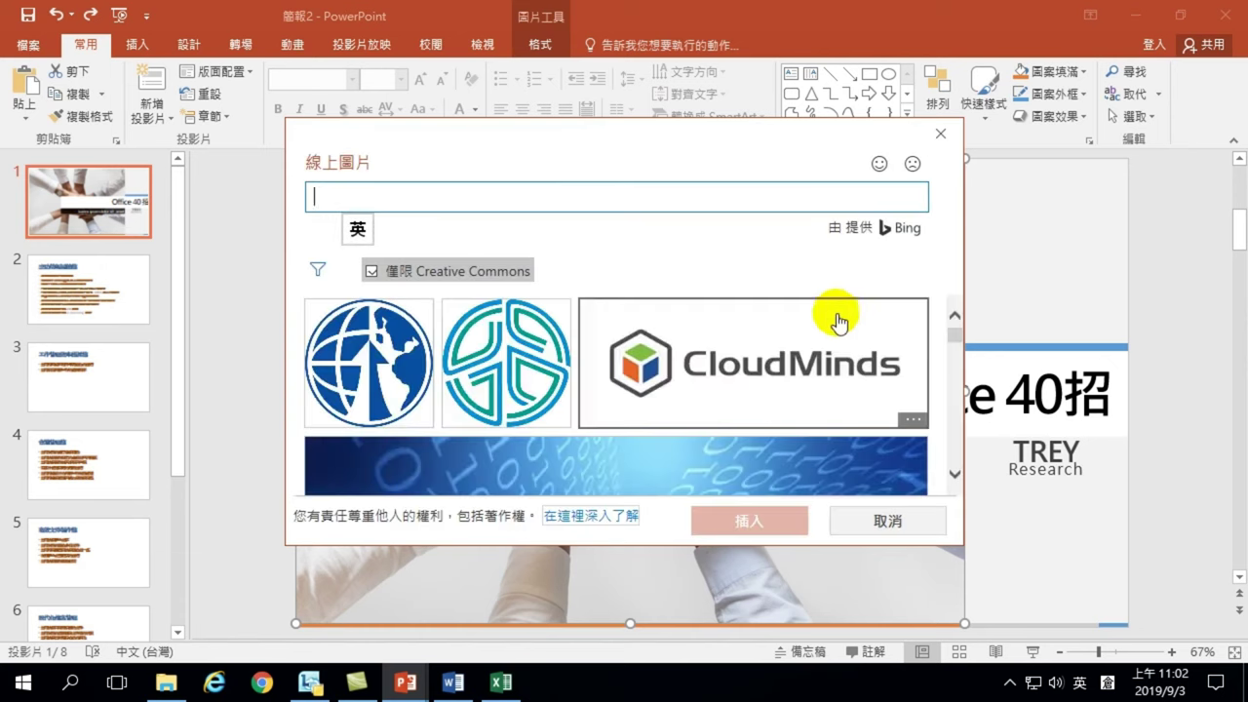
pyautogui.scroll(-2, 771, 390)
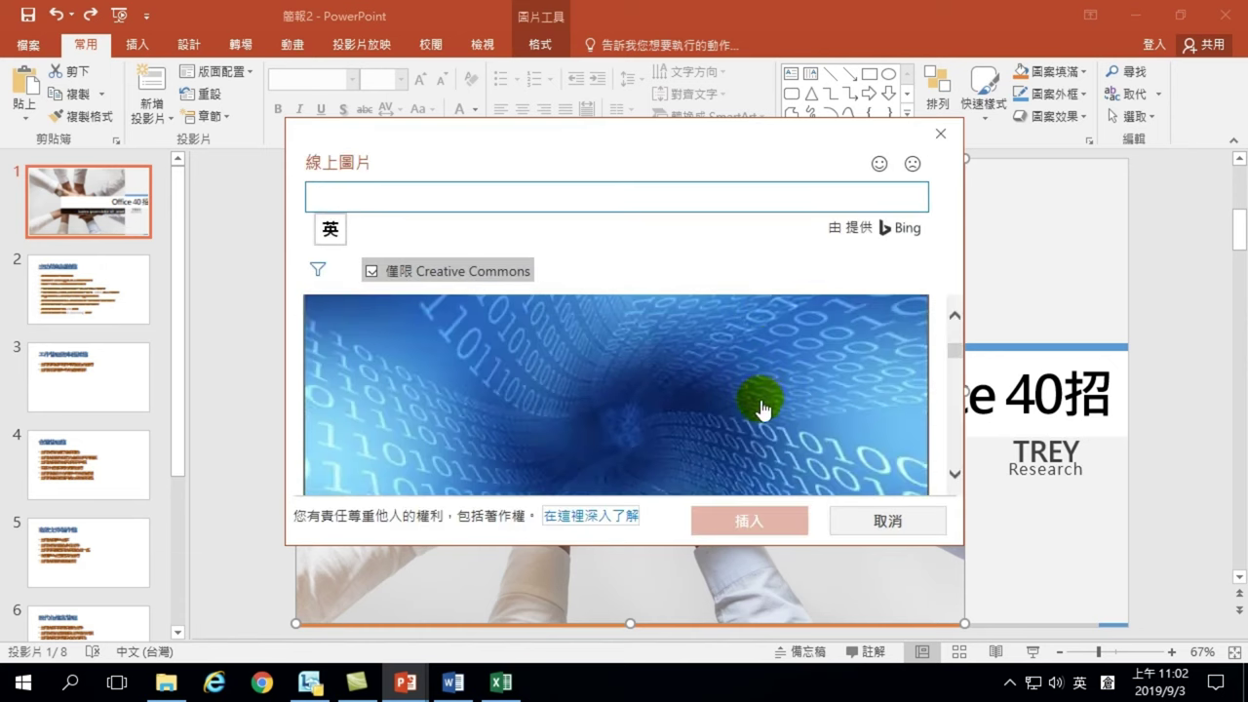
pyautogui.scroll(-1, 756, 402)
pyautogui.scroll(-1, 744, 402)
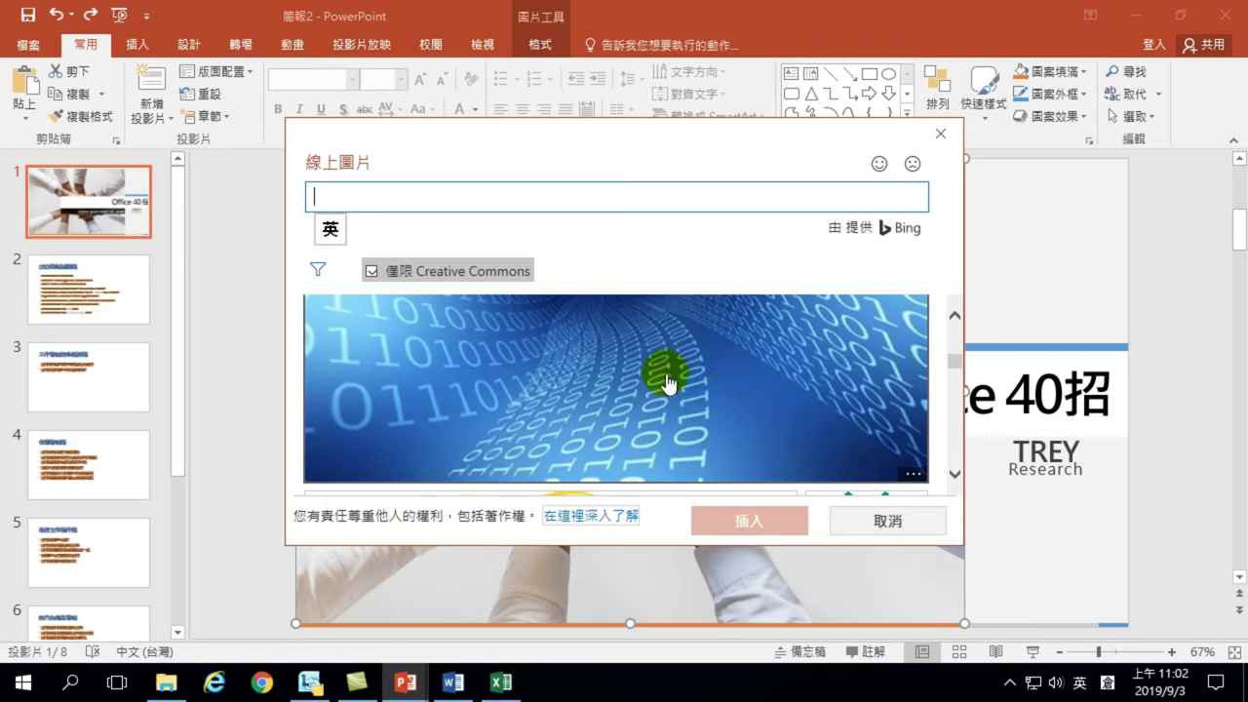
pyautogui.scroll(-1, 669, 378)
pyautogui.scroll(-1, 659, 387)
pyautogui.scroll(-1, 634, 385)
pyautogui.click(613, 357)
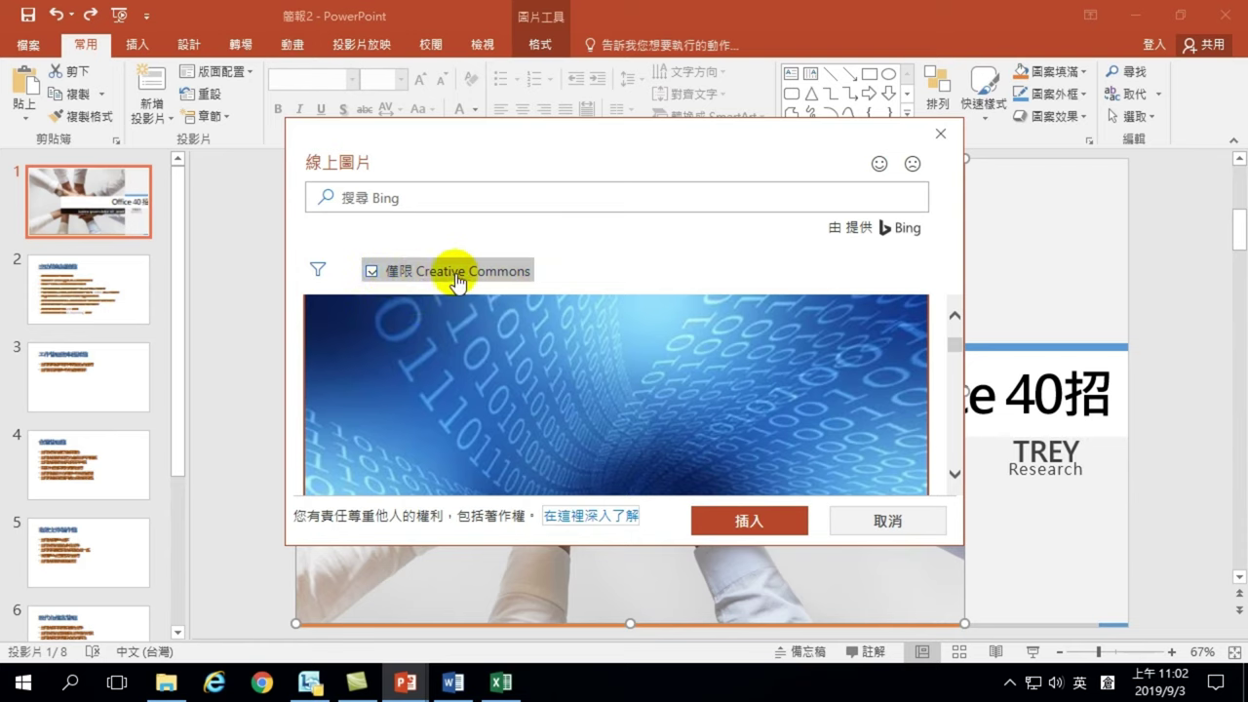
# Turn off 僅限 Creative Commons, select the blue network-lines image, then re-enable the filter
pyautogui.click(372, 272)
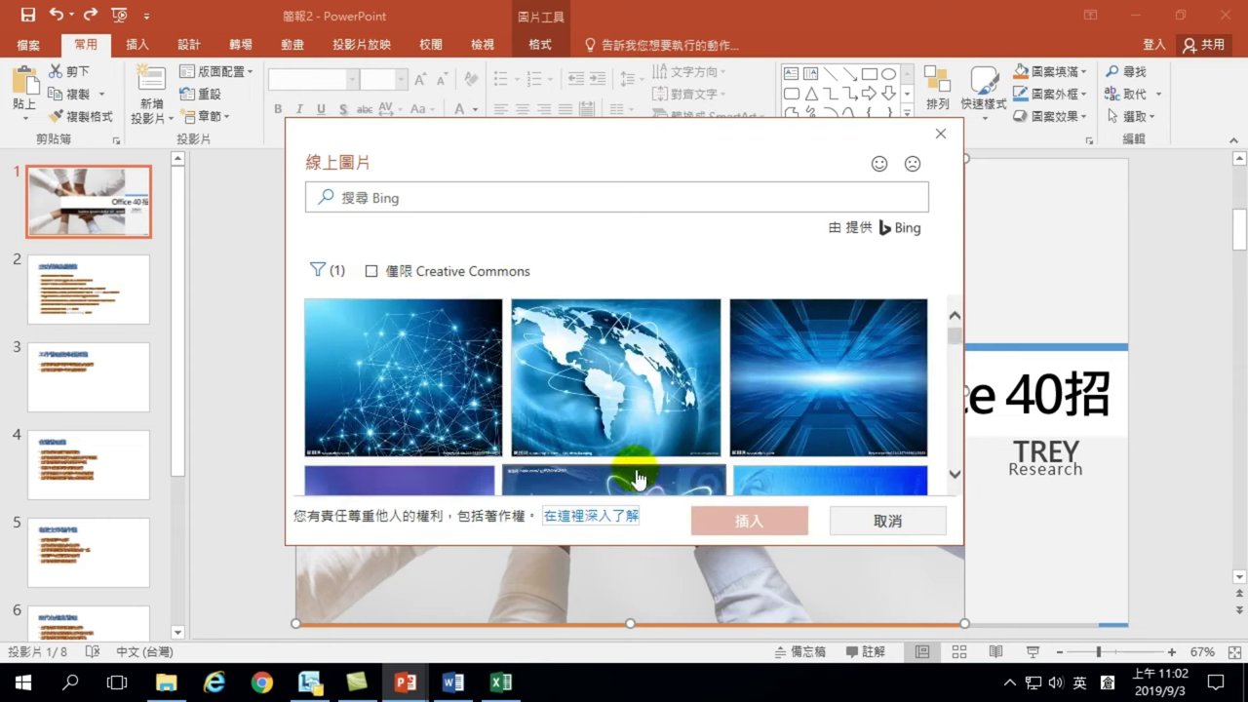
pyautogui.click(388, 371)
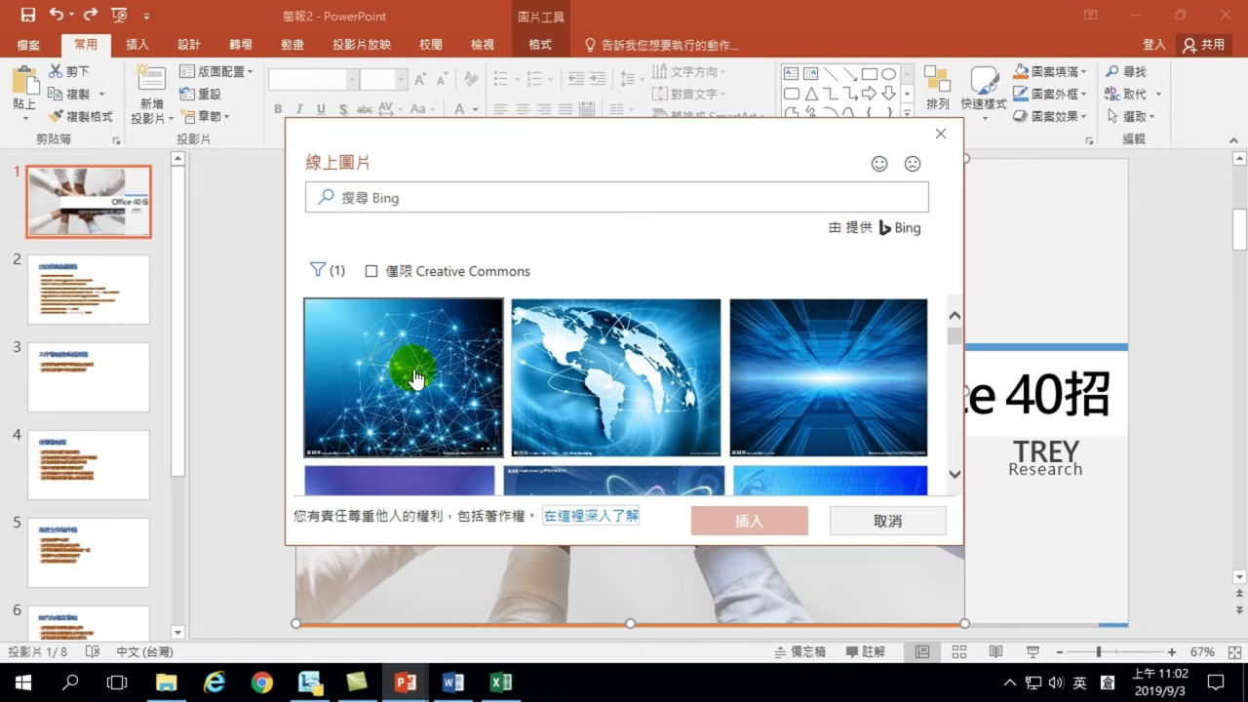
pyautogui.click(371, 271)
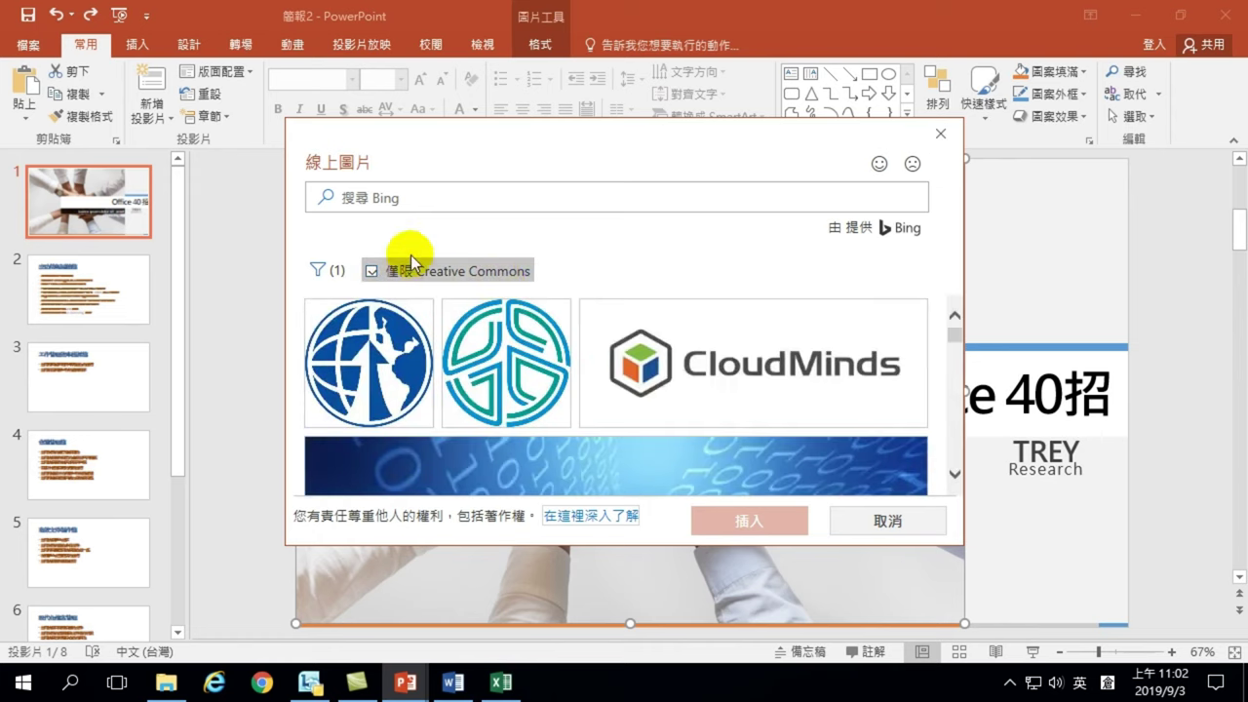
pyautogui.scroll(-3, 557, 390)
pyautogui.scroll(-2, 562, 426)
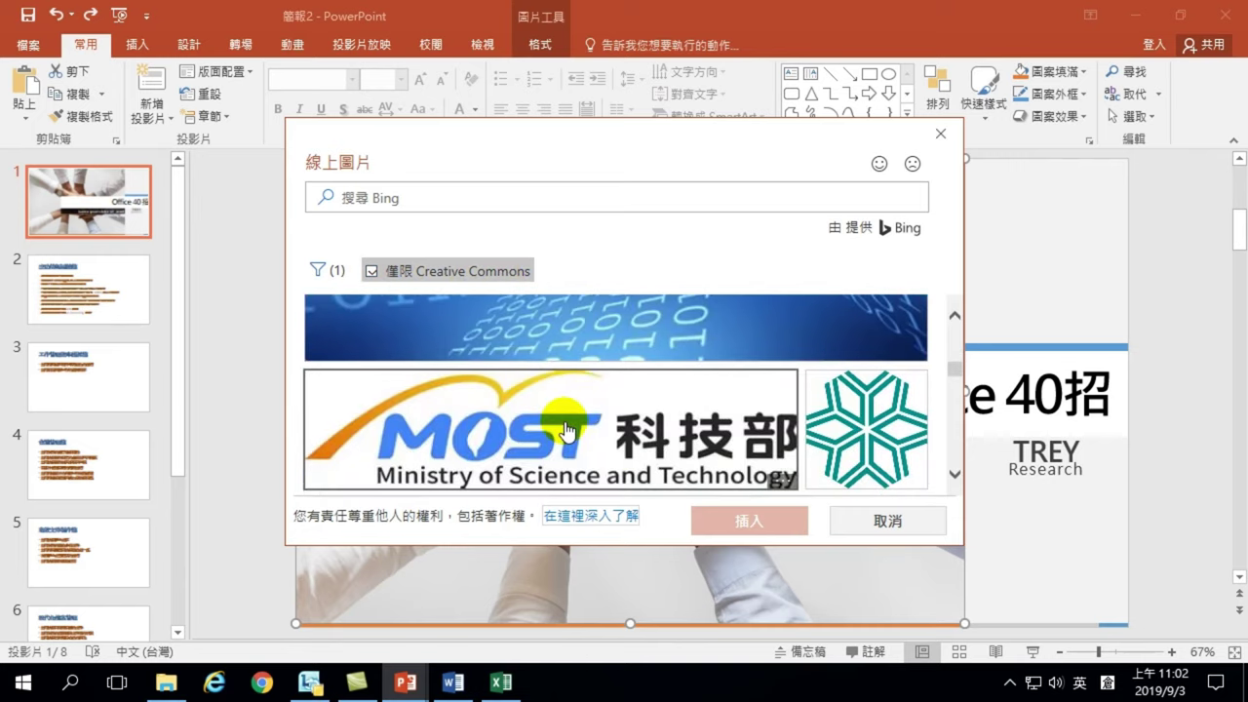
pyautogui.scroll(2, 566, 429)
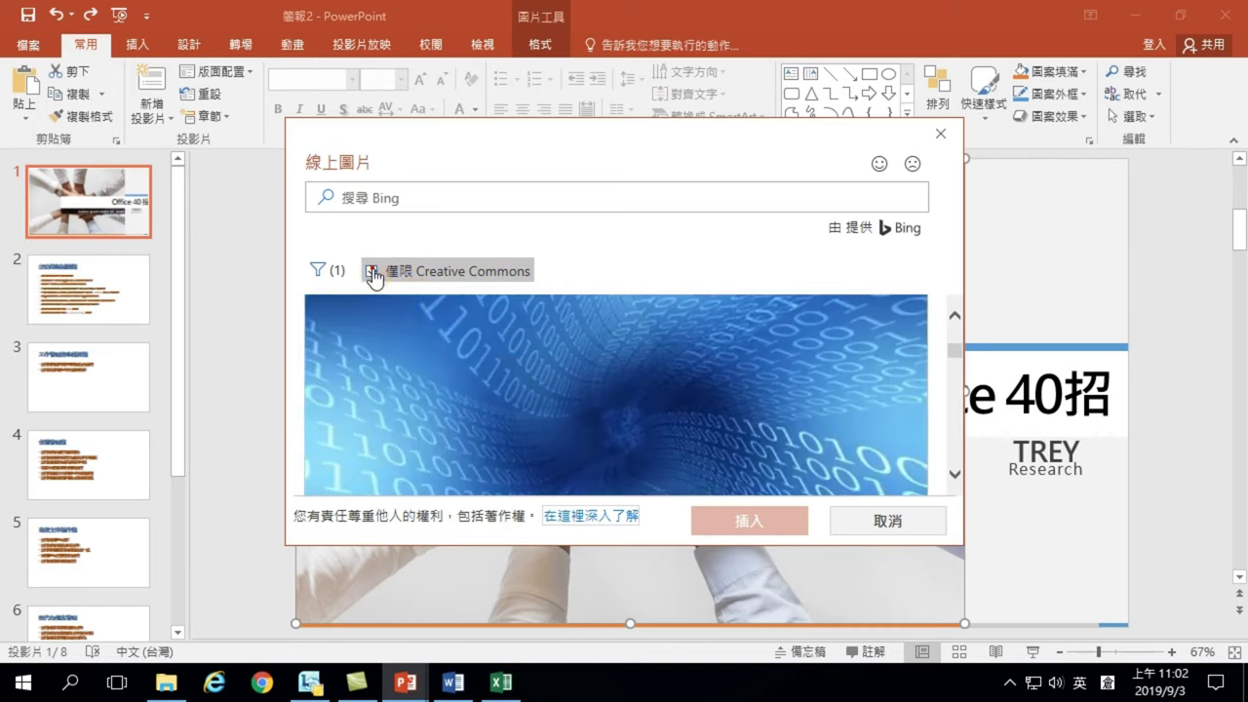
# Switch the Creative Commons-only filter off again and browse the all-licence results
pyautogui.click(371, 272)
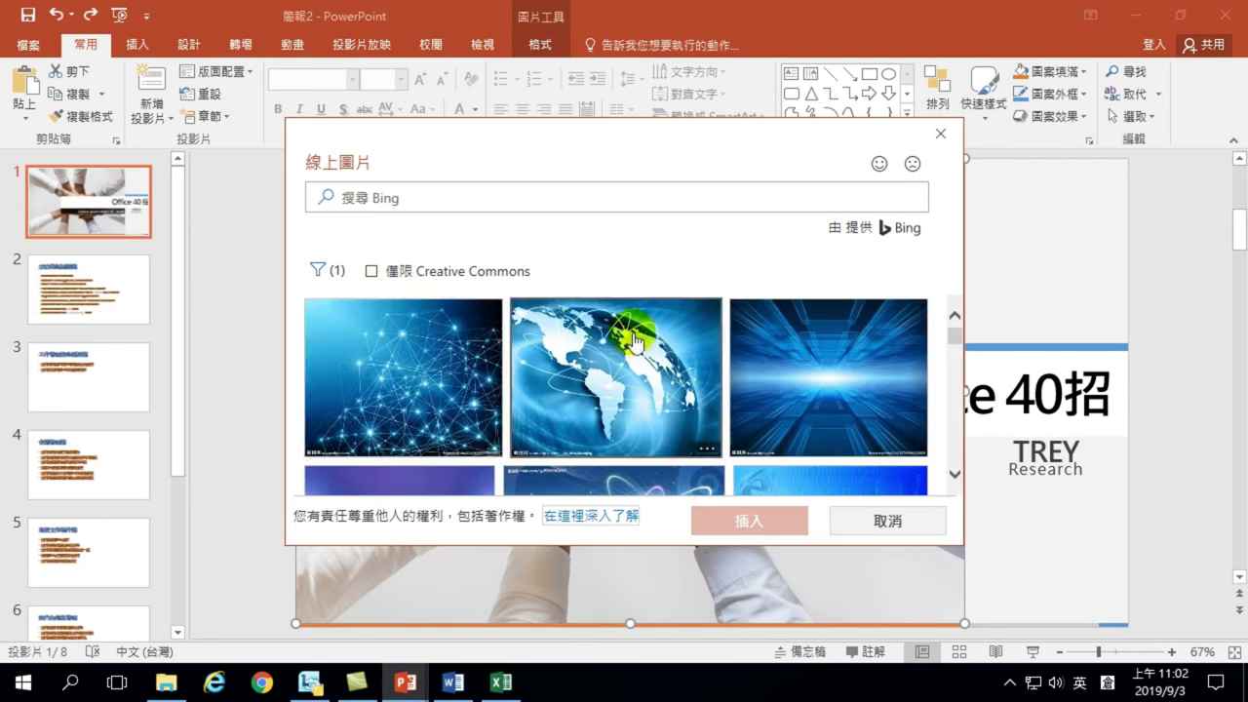
pyautogui.scroll(-3, 629, 380)
pyautogui.scroll(-2, 629, 381)
pyautogui.scroll(-2, 629, 382)
pyautogui.scroll(-1, 644, 390)
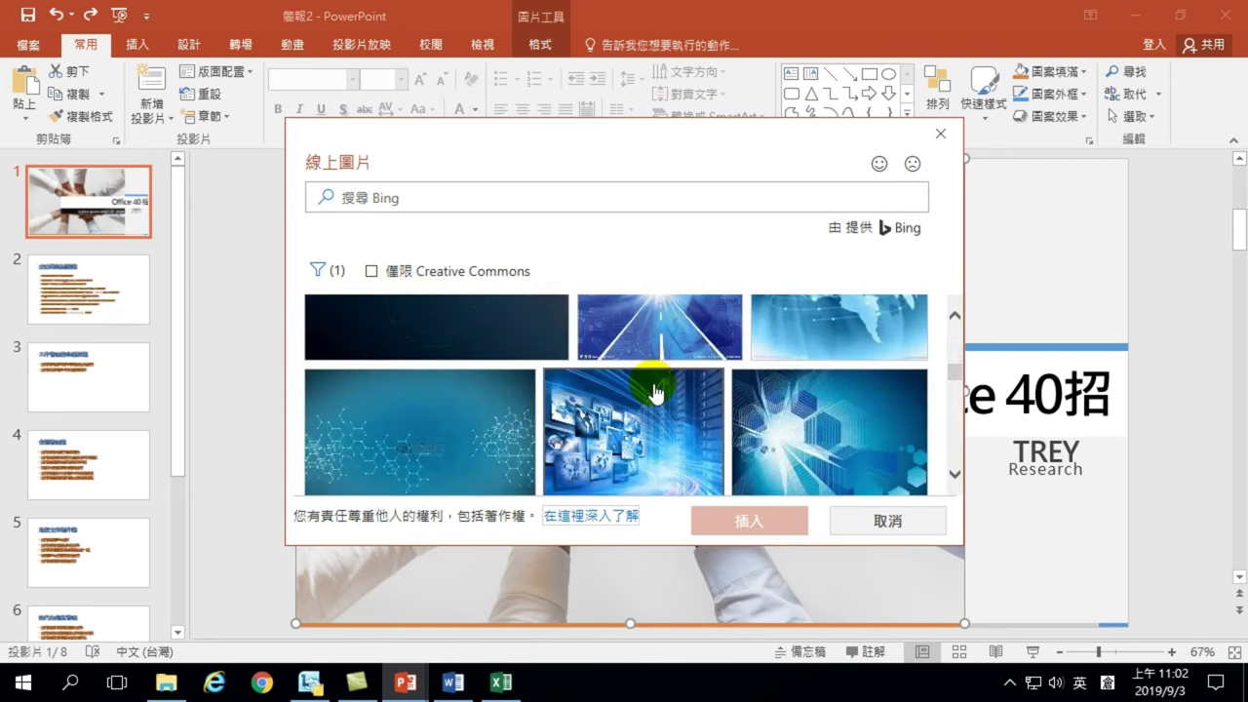
pyautogui.scroll(-1, 657, 395)
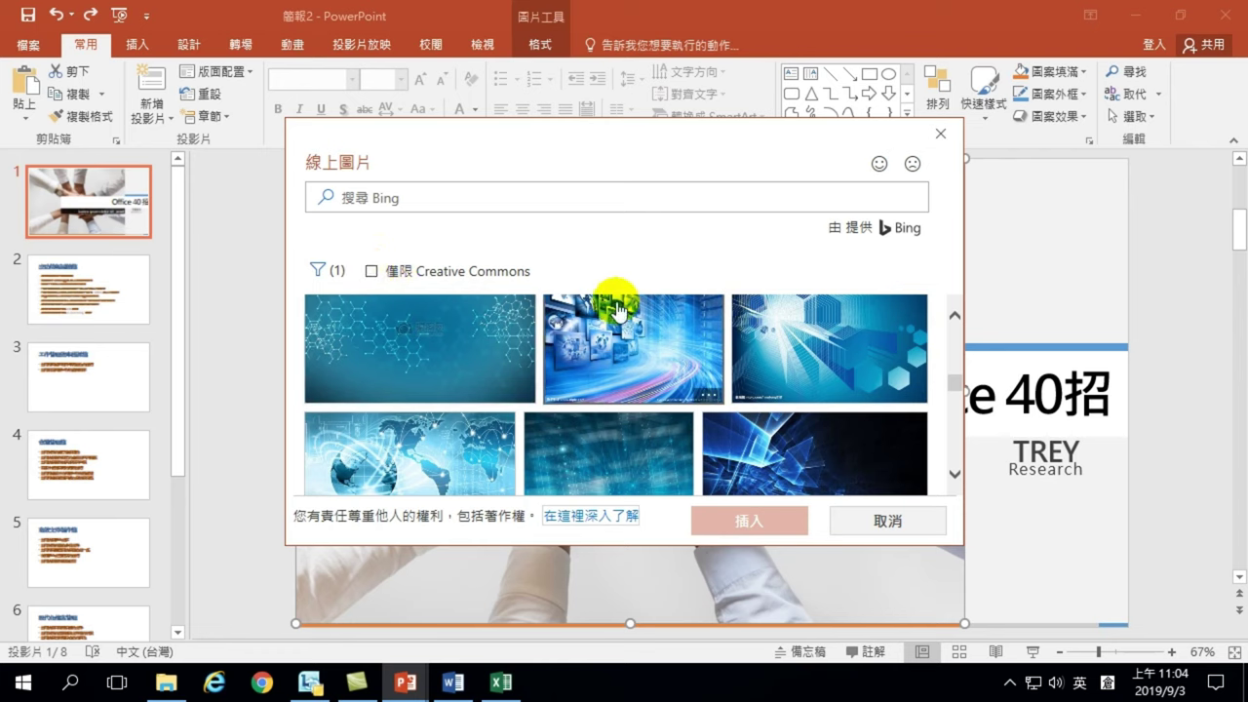
# Restrict results to Creative Commons, then select and insert the blue glowing world-map network image
pyautogui.click(373, 272)
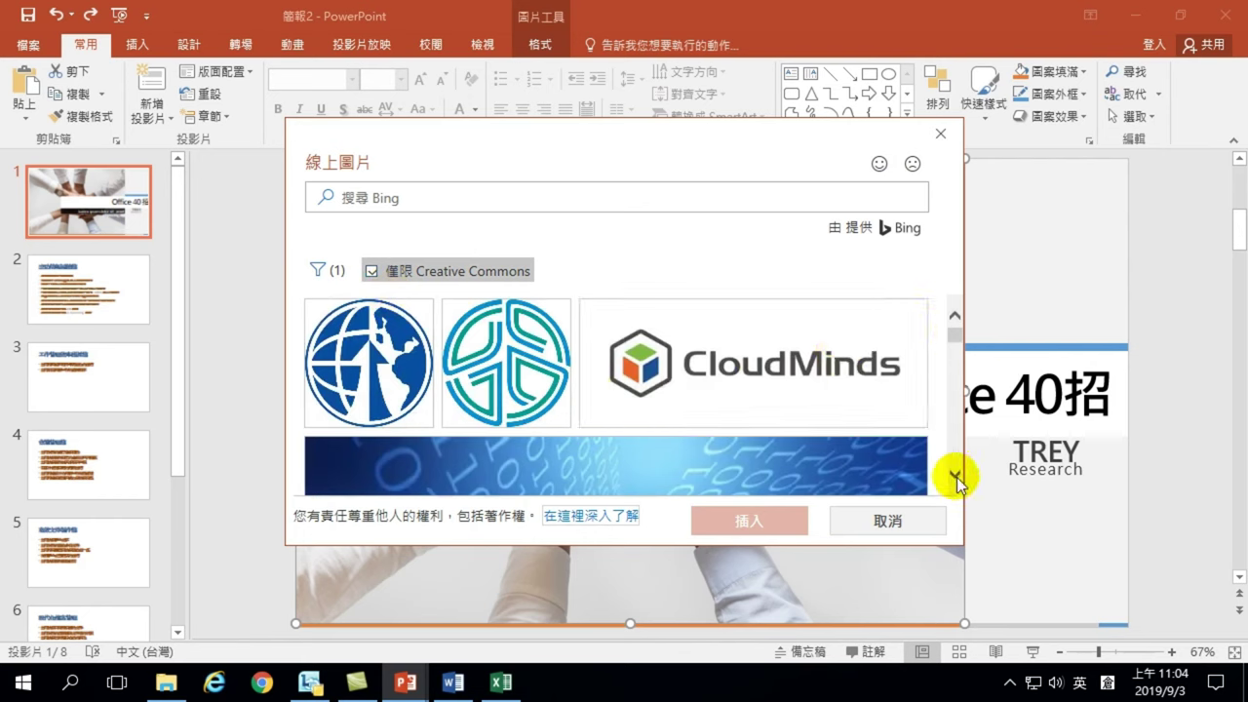
pyautogui.click(957, 477)
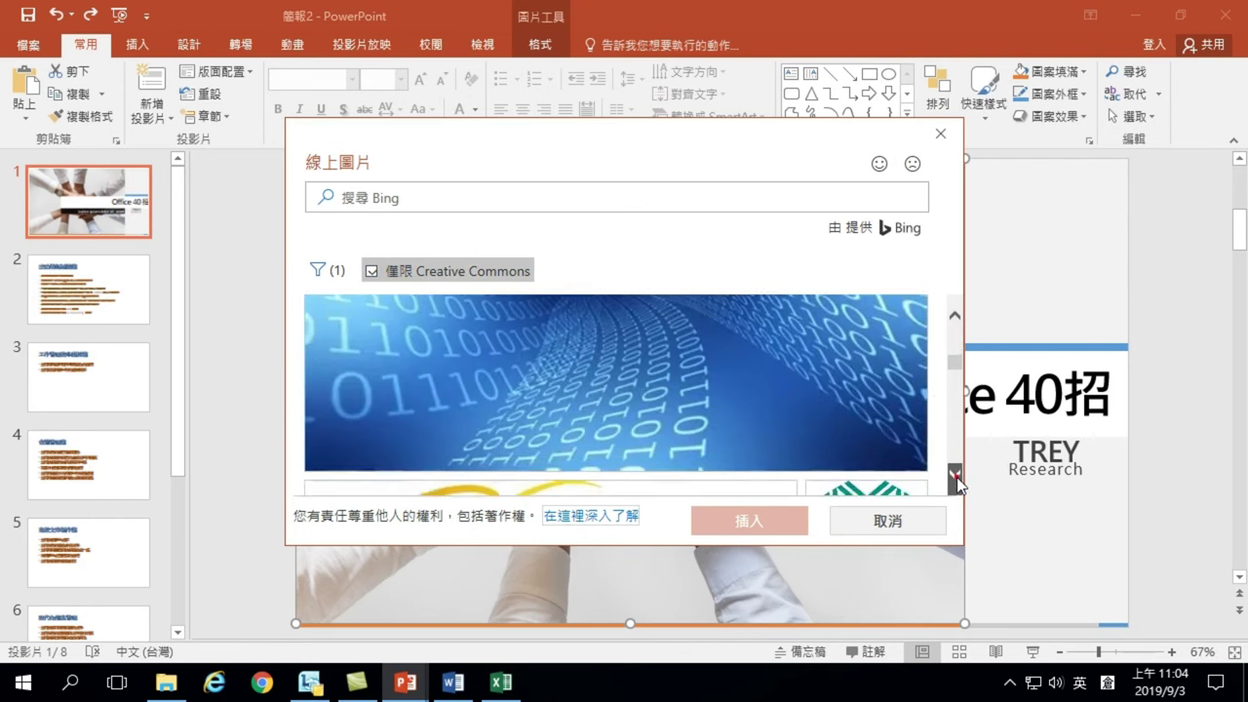
pyautogui.moveTo(957, 477); pyautogui.dragTo(956, 400)
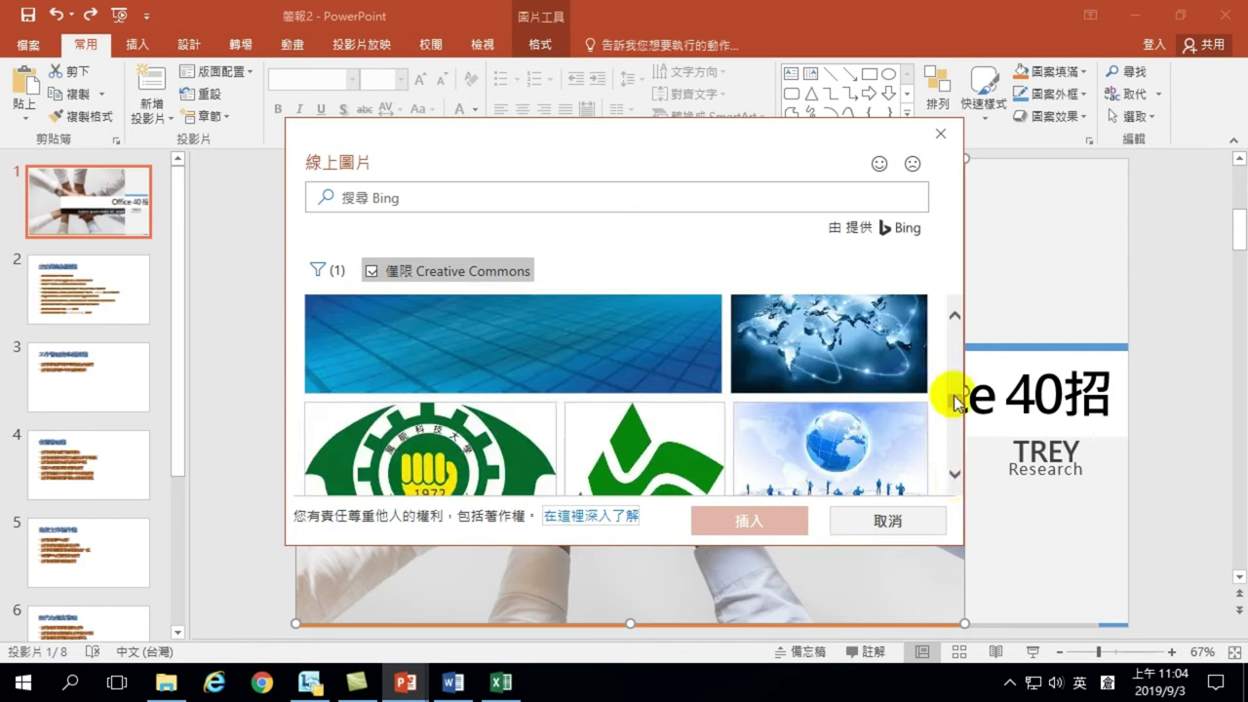
pyautogui.click(956, 315)
pyautogui.click(844, 396)
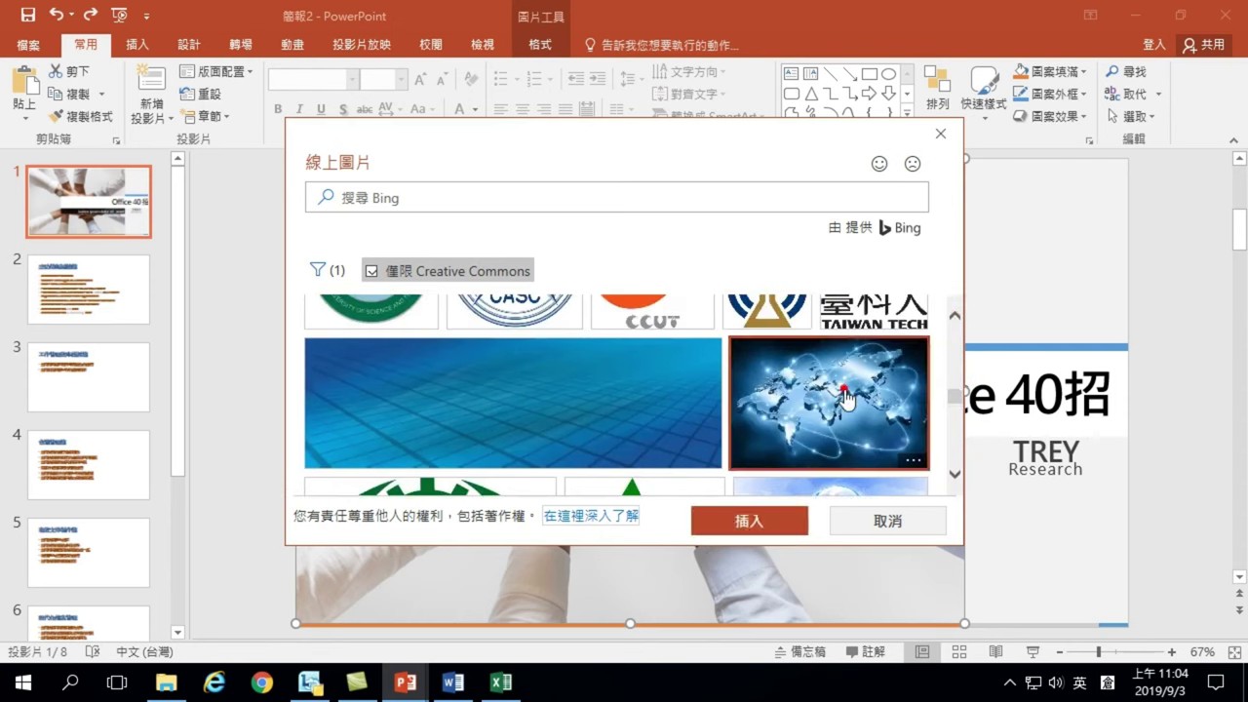
pyautogui.click(748, 522)
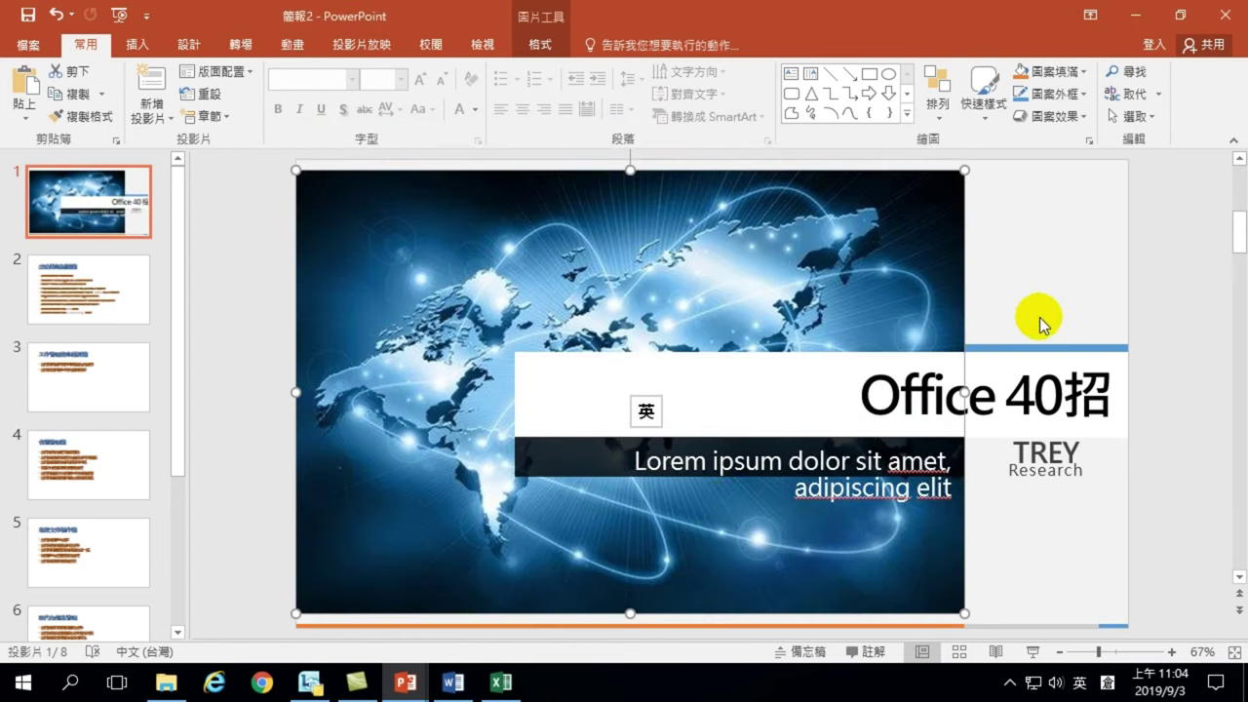
# Deselect the new world-map picture to view the finished title slide
pyautogui.click(1162, 260)
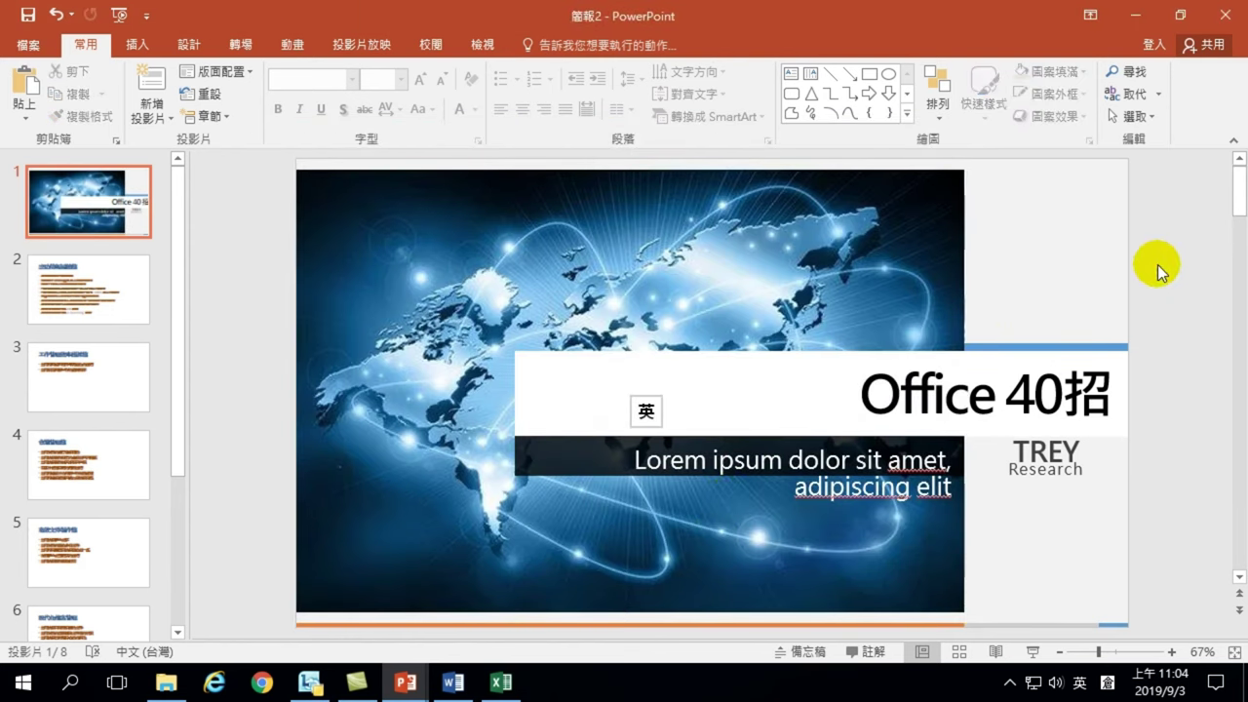